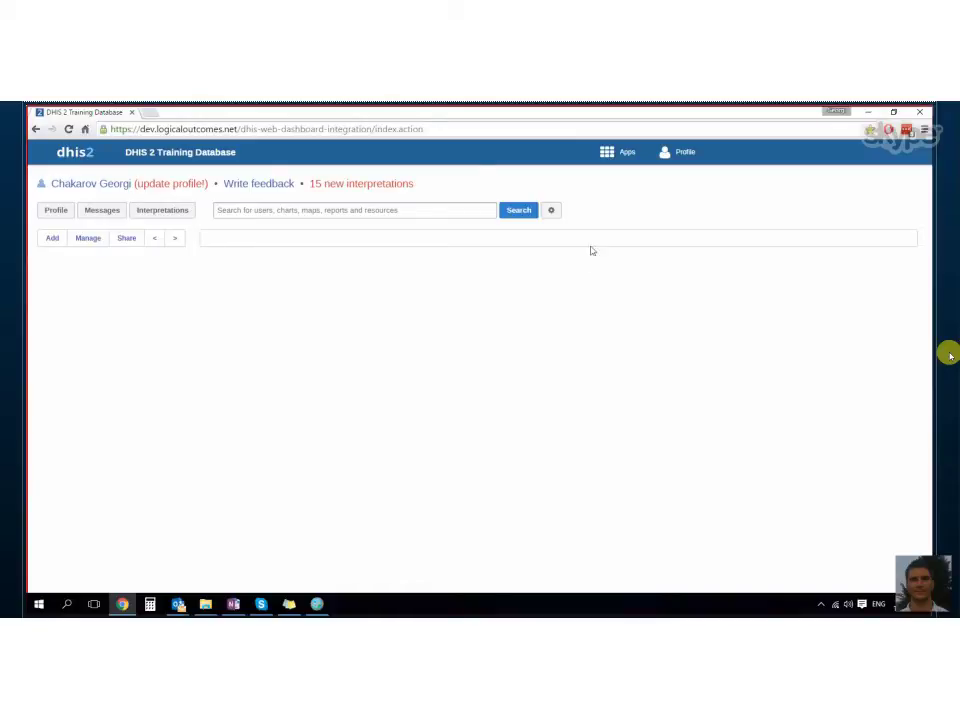
Open the Programs / Attributes app via the 'prog' search and list the programs
mouse_move(607, 155)
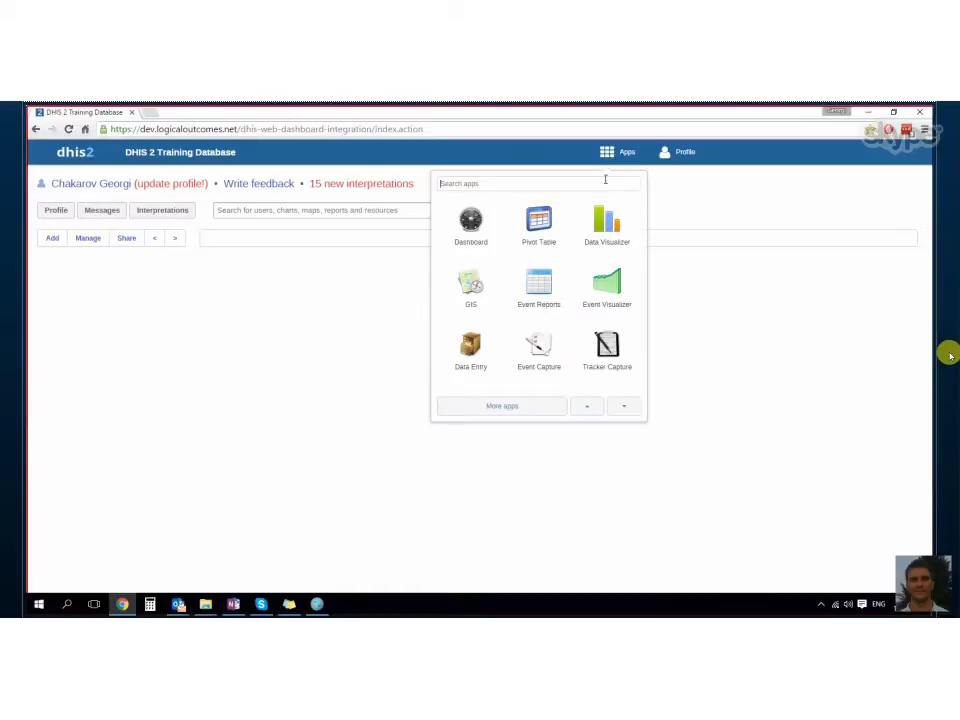
text(prog)
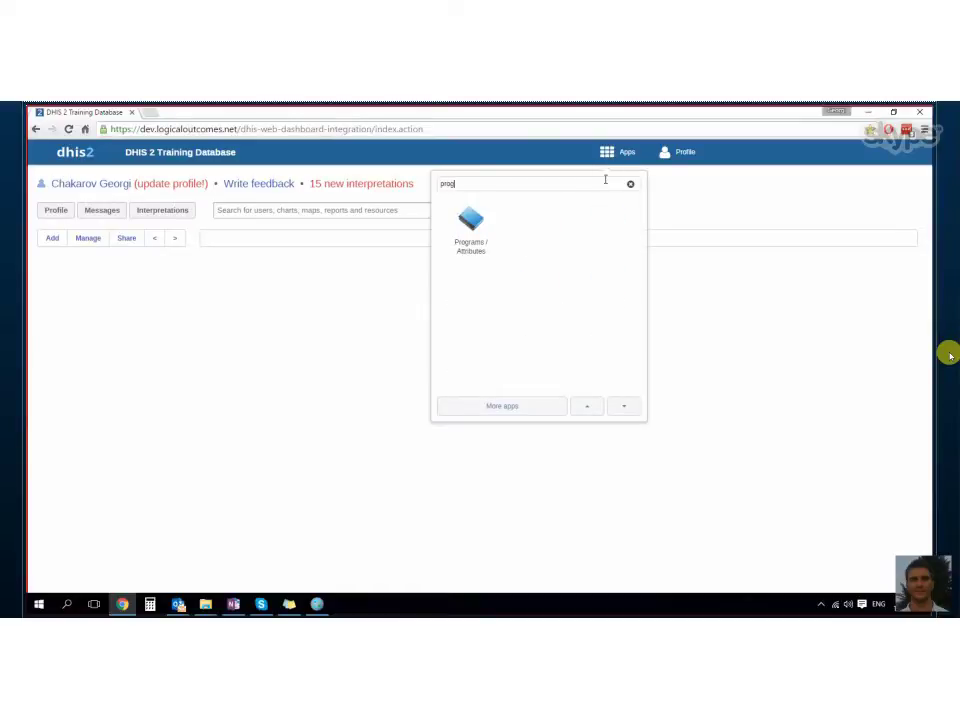
click(467, 248)
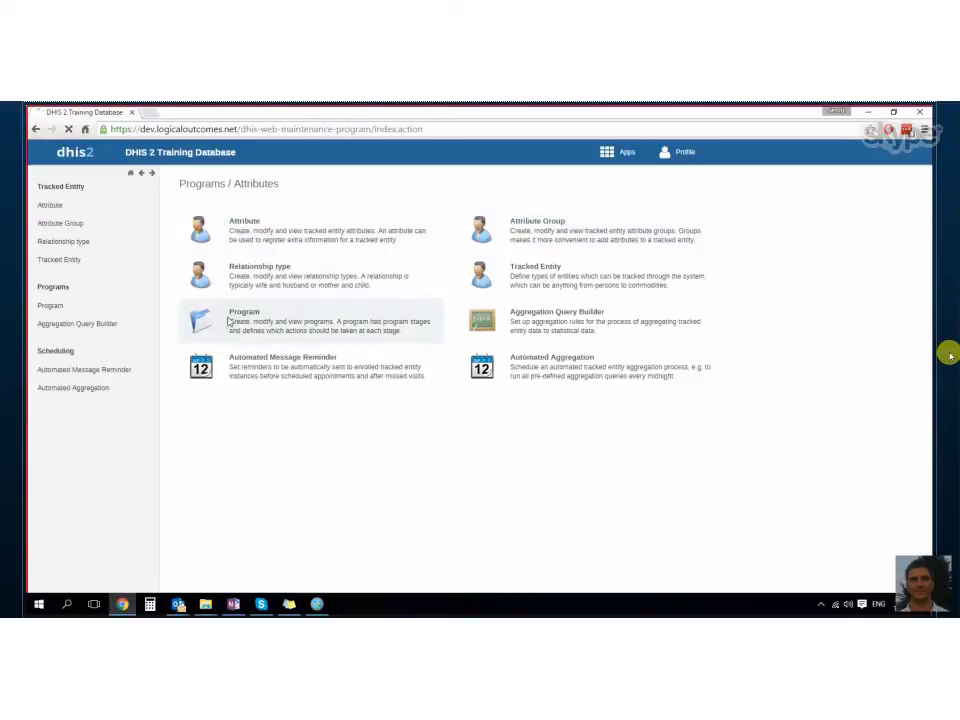
click(229, 321)
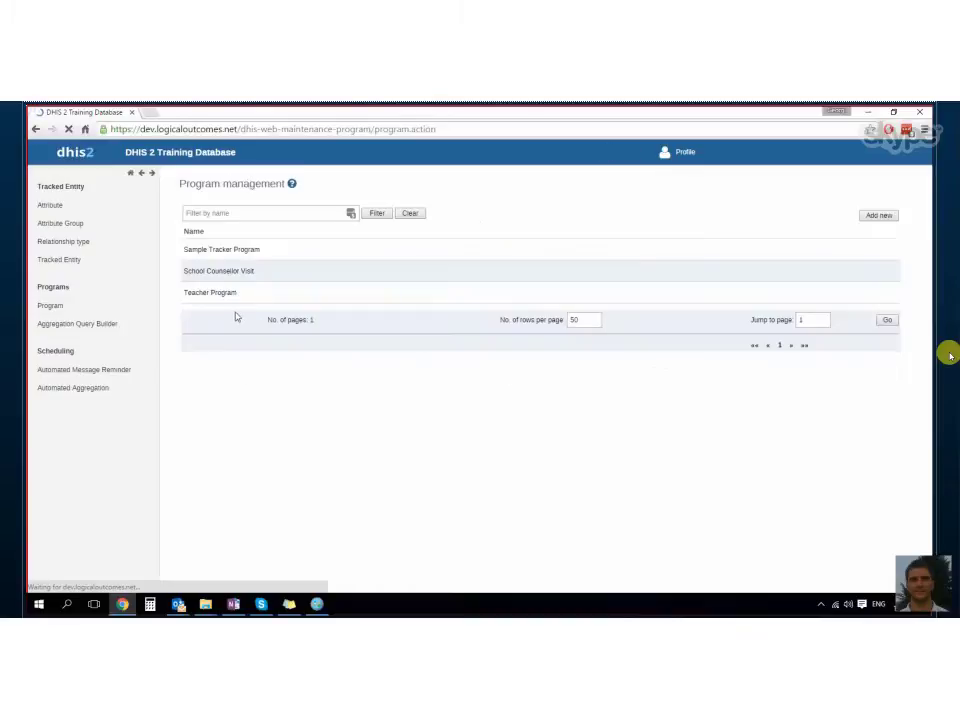
Show Teacher Program's program indicators and start a new program indicator
click(219, 294)
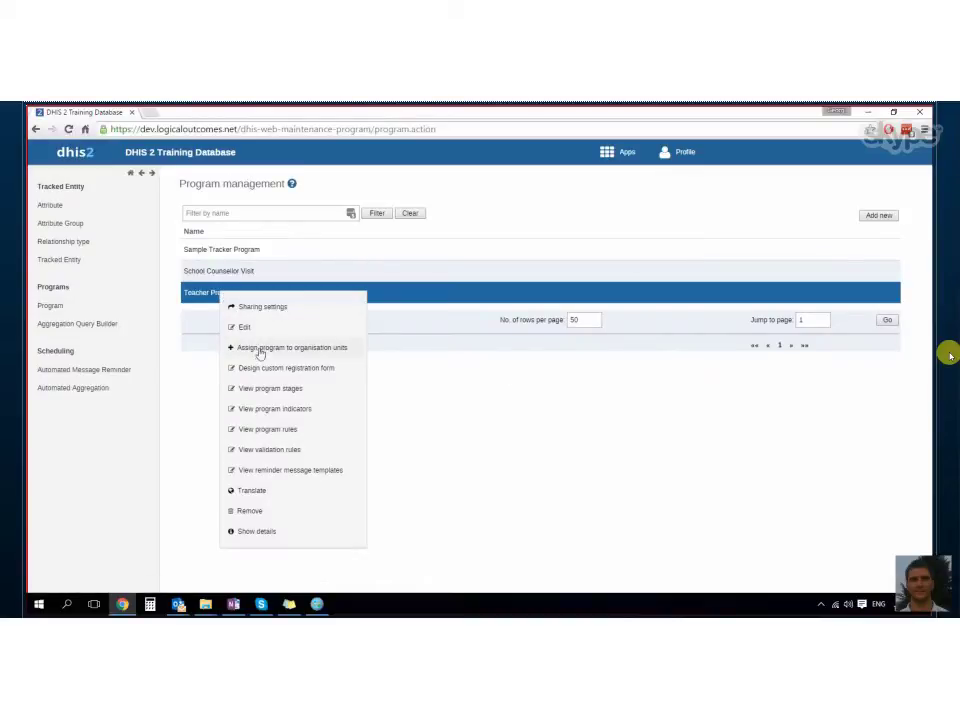
click(244, 411)
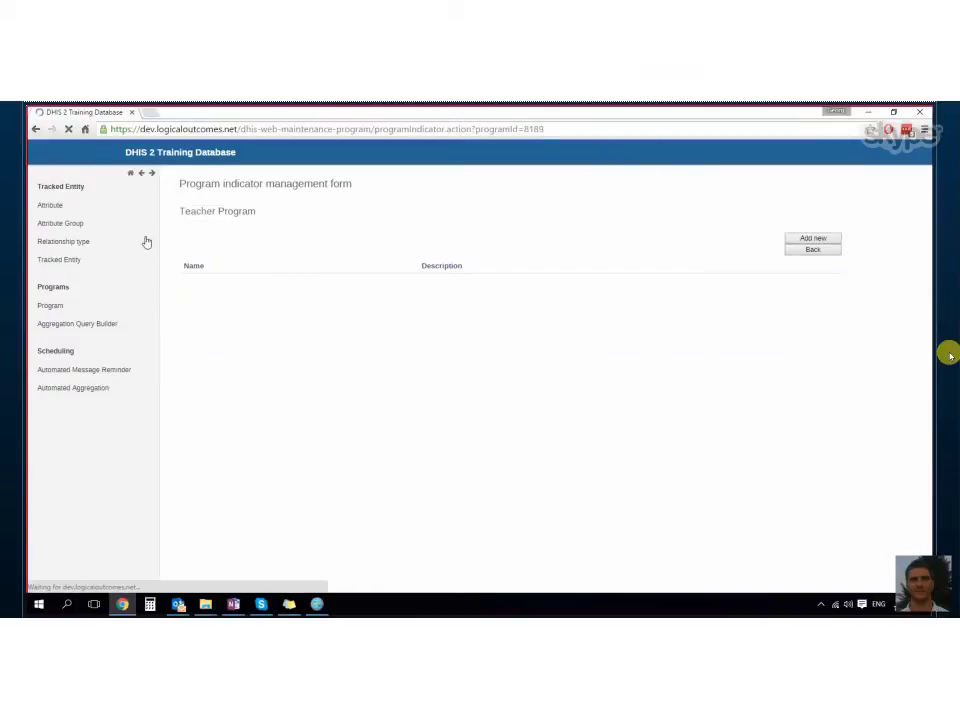
click(813, 240)
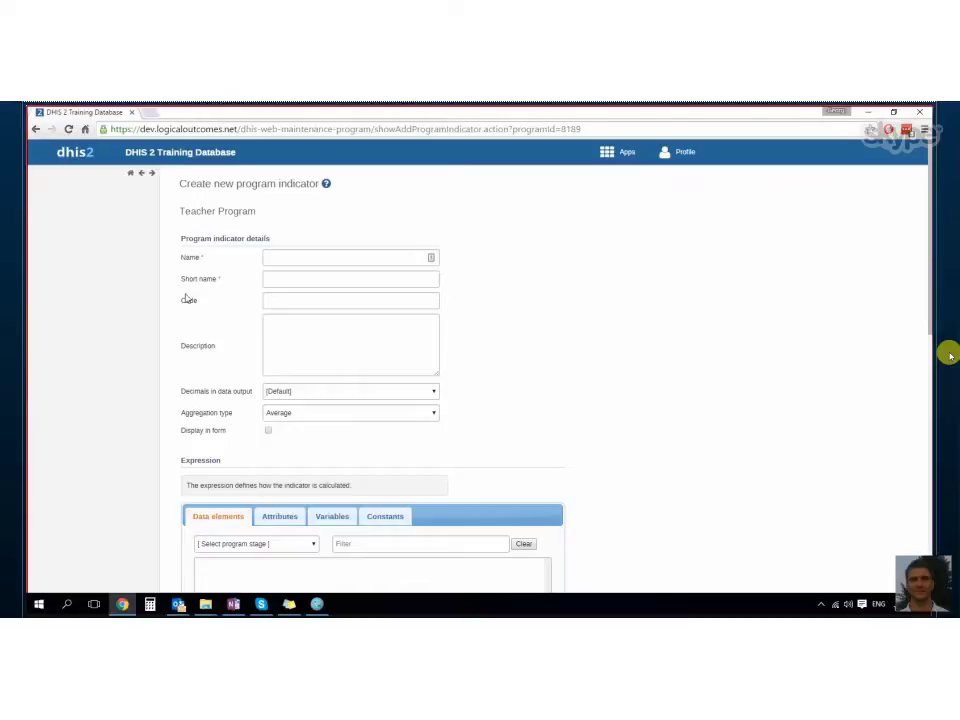
Scroll the blank indicator form down to the Expression section
scroll(187, 299, down, 5)
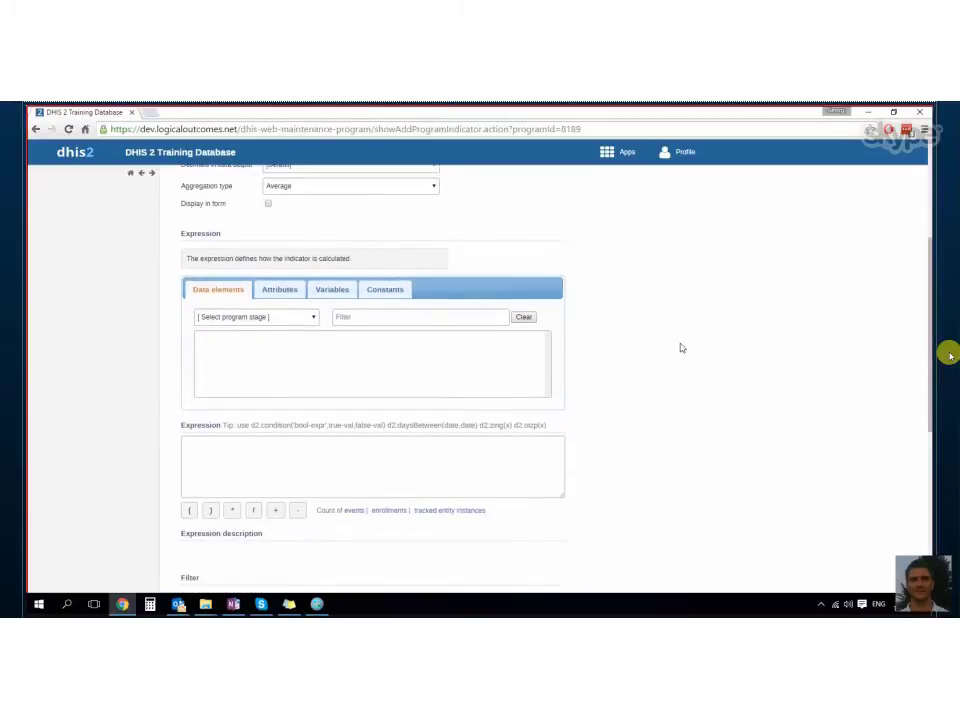
scroll(680, 348, down, 1)
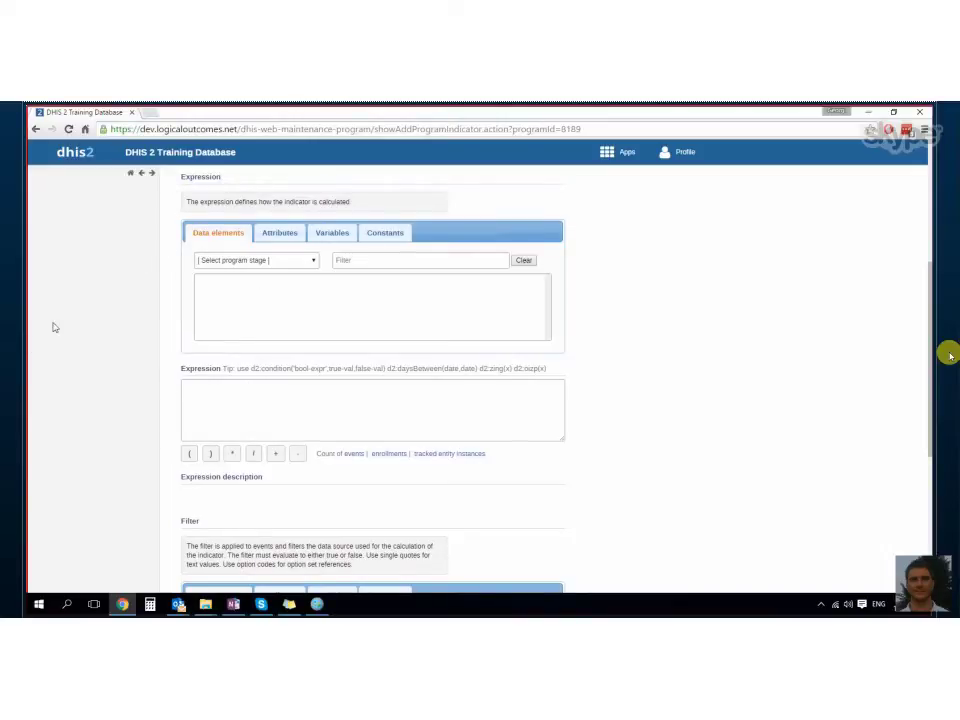
Choose the Teacher Workshop stage in the expression's Data elements tab
click(313, 262)
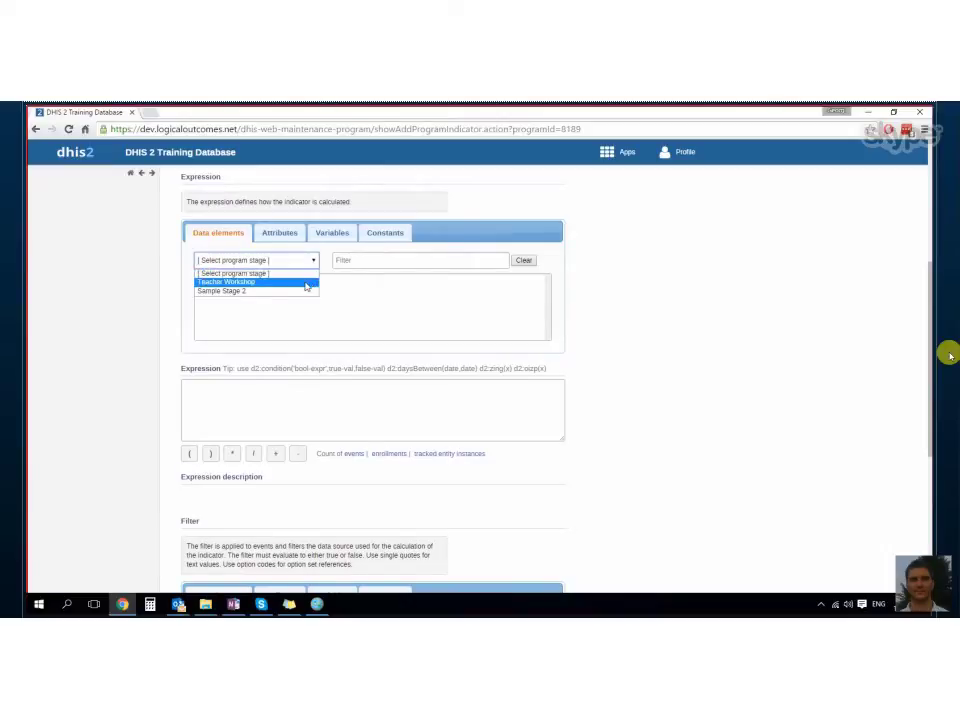
click(306, 285)
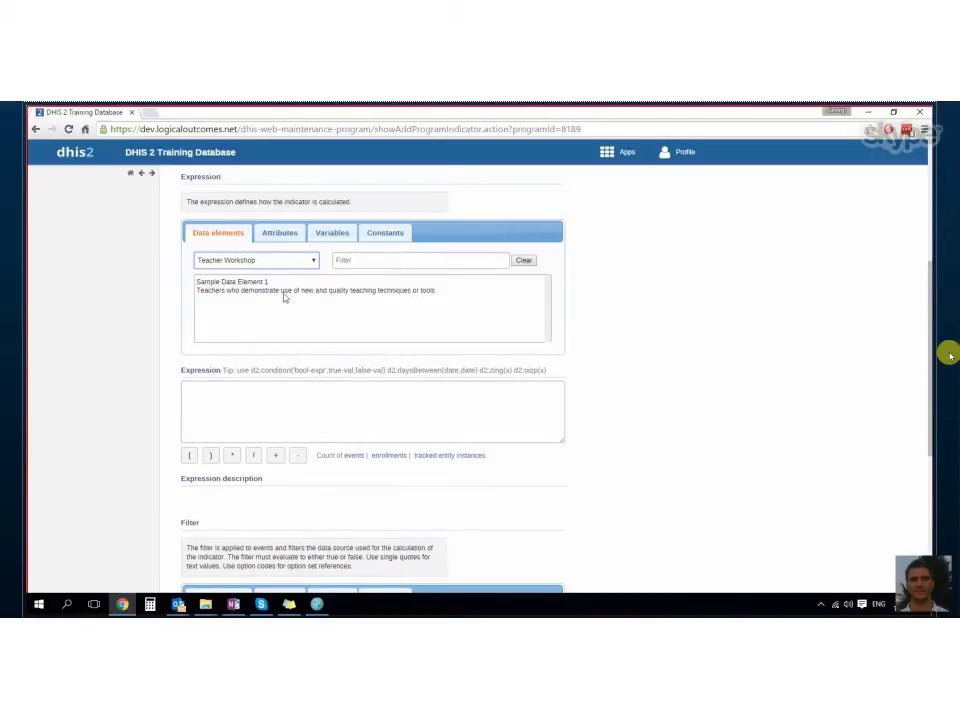
scroll(306, 363, down, 1)
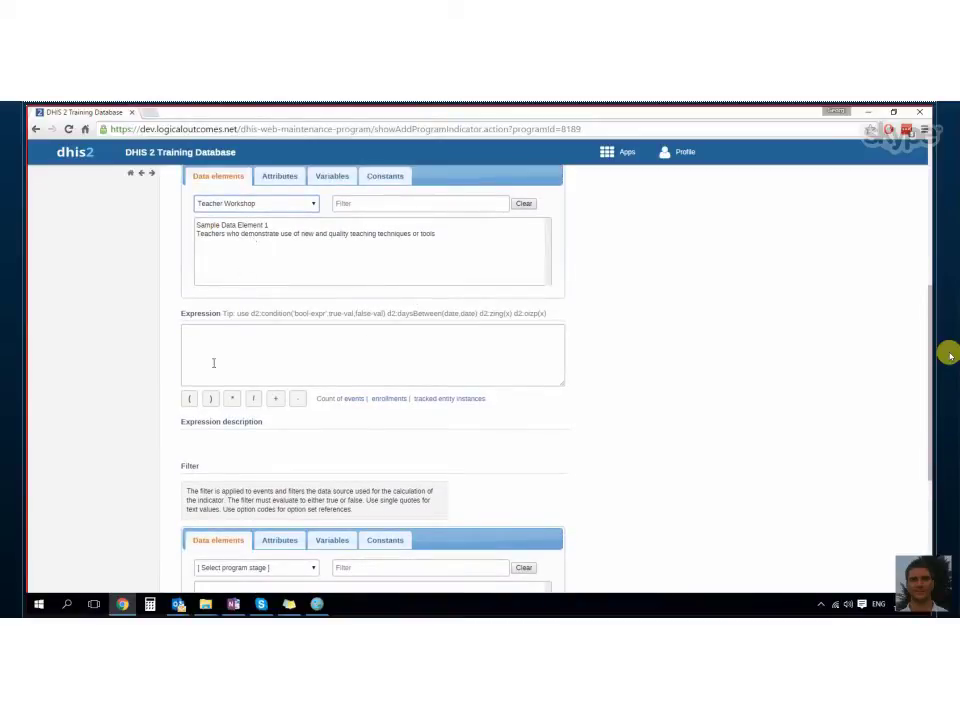
View the expression's Attributes tab, searching 'nam' and then clearing the search
click(290, 179)
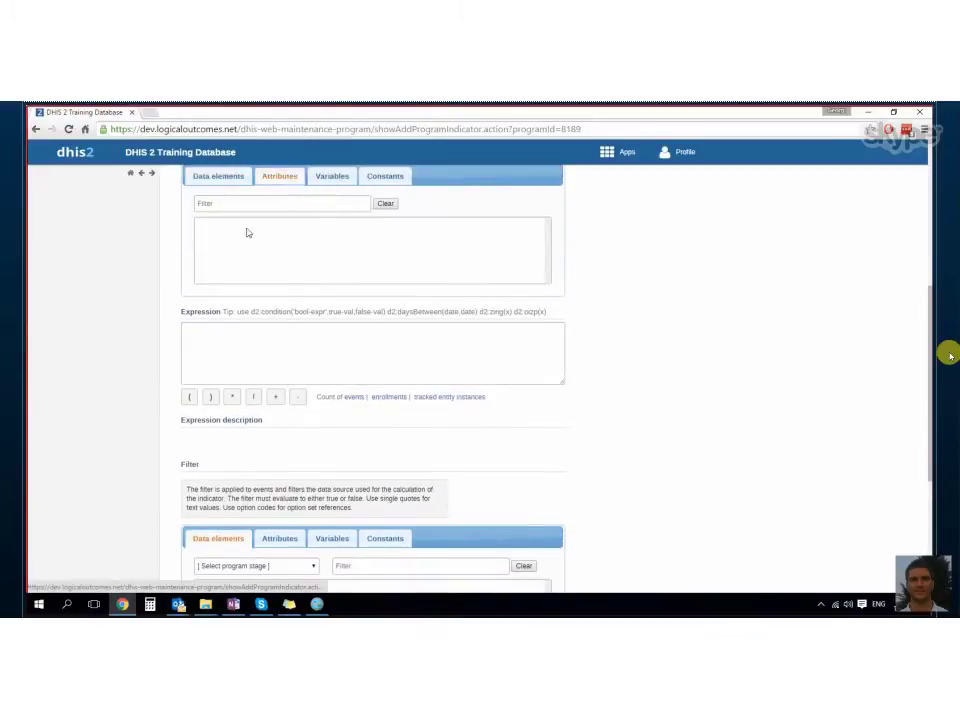
scroll(237, 242, up, 1)
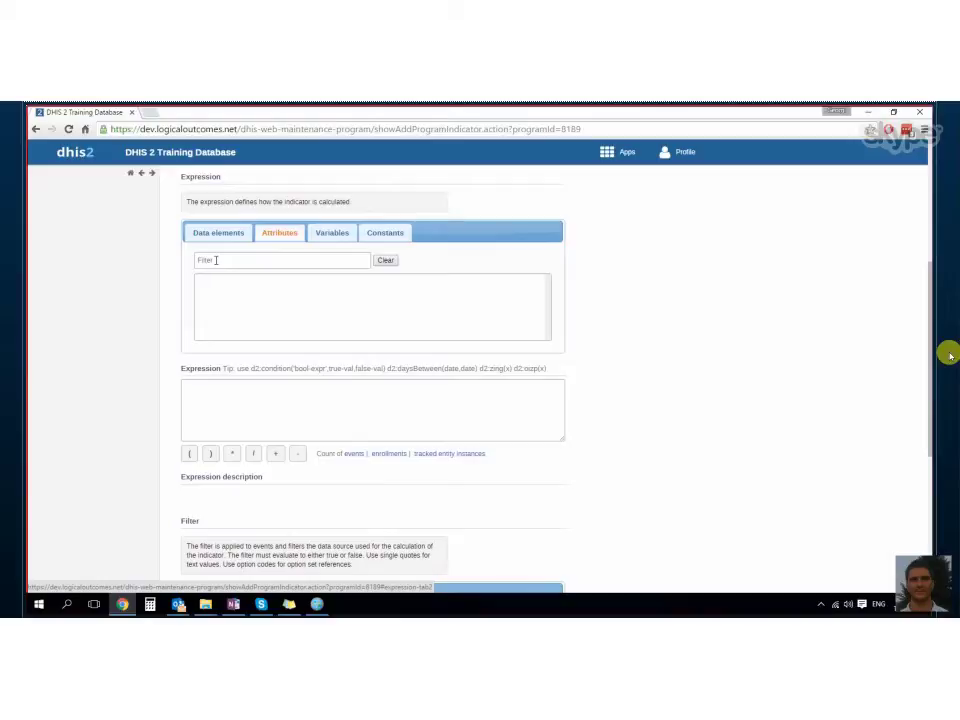
click(215, 260)
text(na)
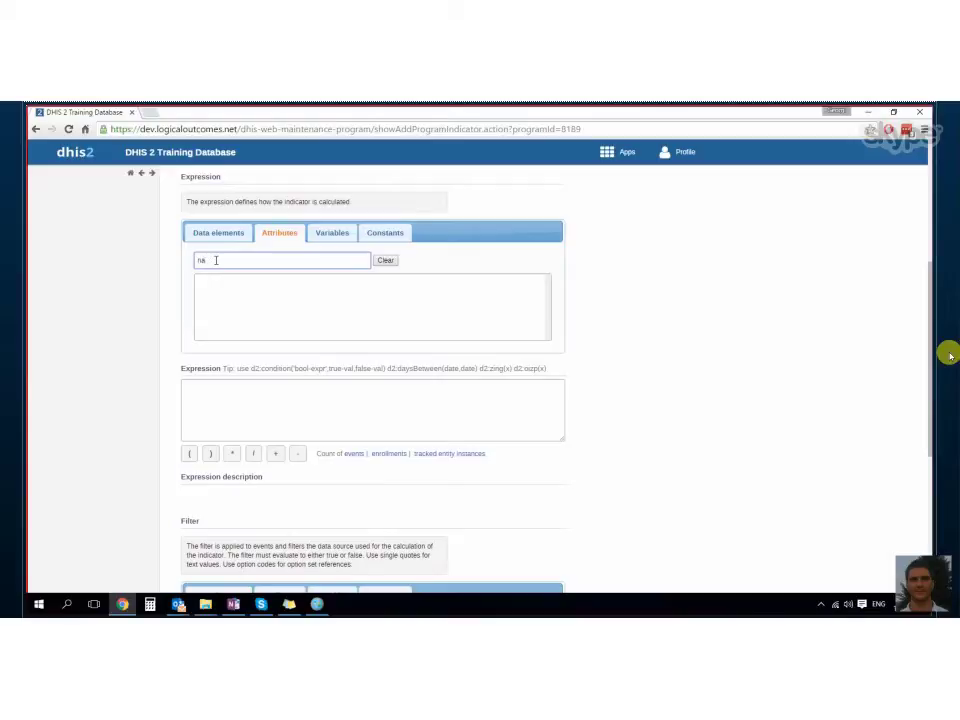
text(m)
key(BackSpace)
key(BackSpace)
key(BackSpace)
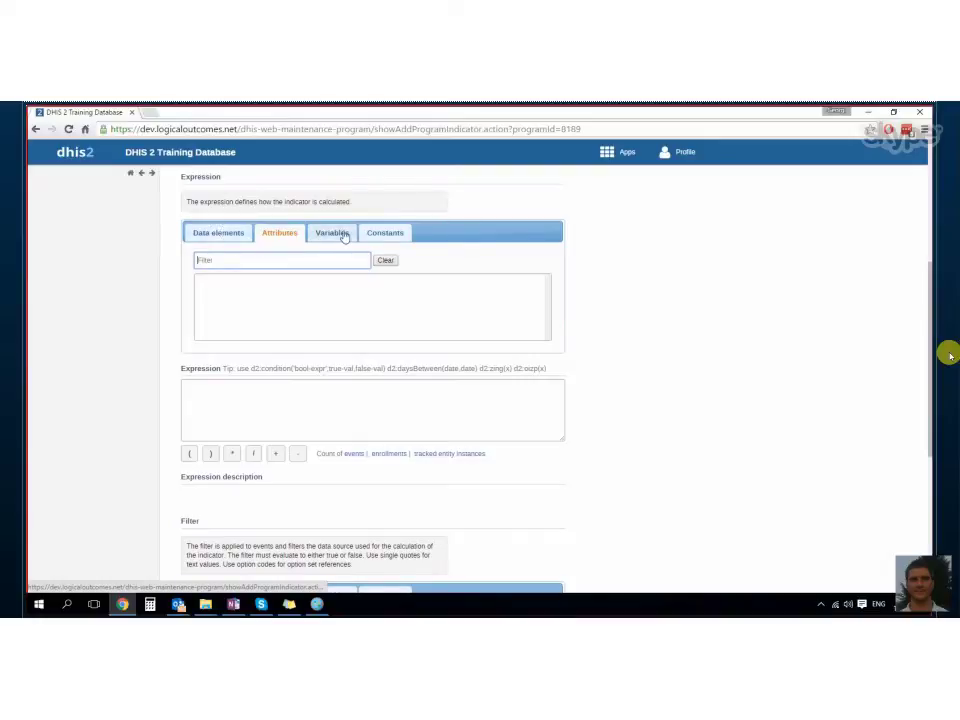
Switch the expression's program stage to Sample Stage 2 and recheck the empty attributes list
click(230, 234)
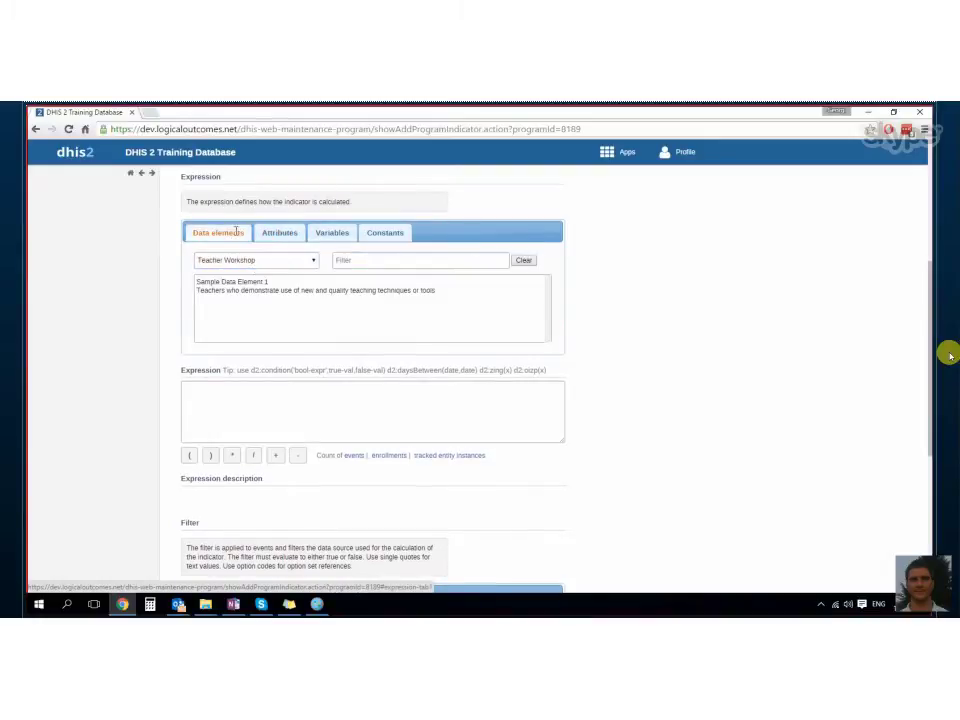
click(303, 260)
click(226, 290)
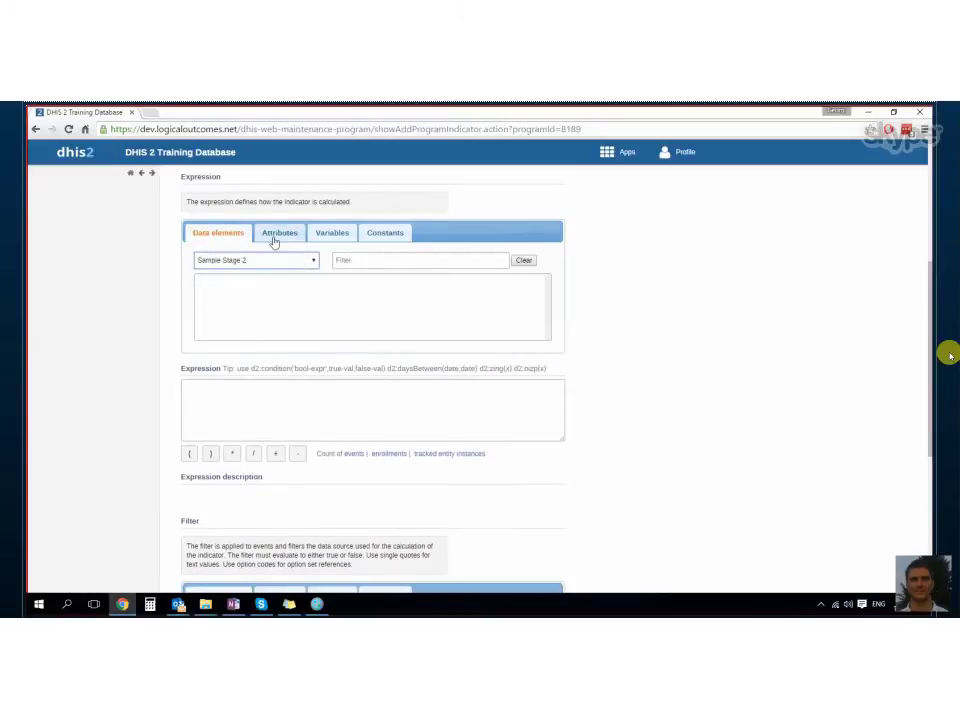
click(275, 233)
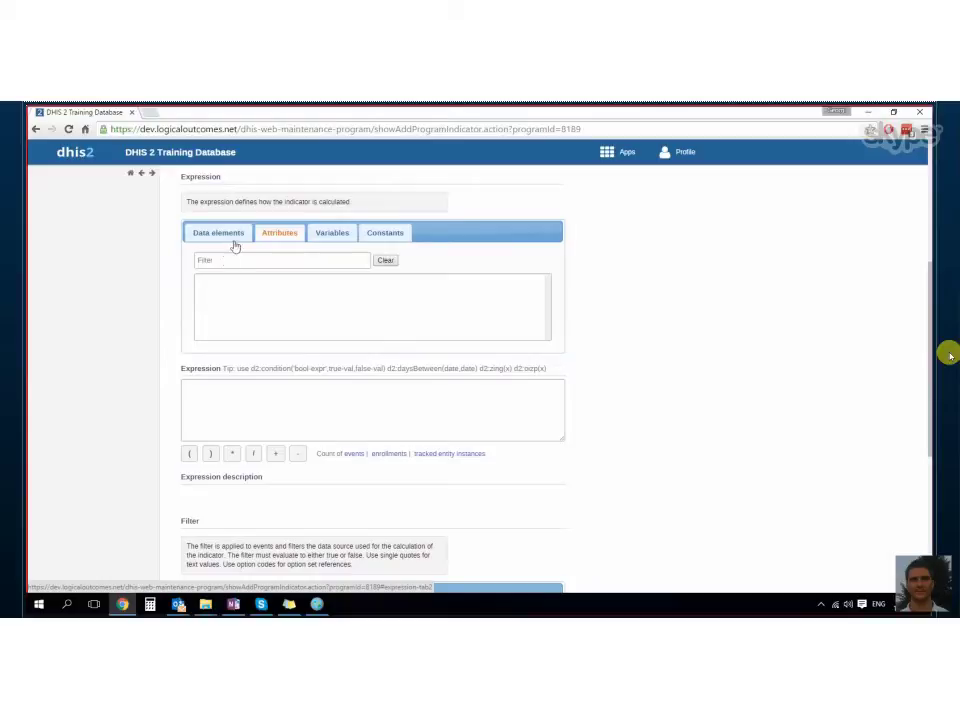
Check the expression's Variables and Constants tabs, then scroll to the Filter section
click(328, 234)
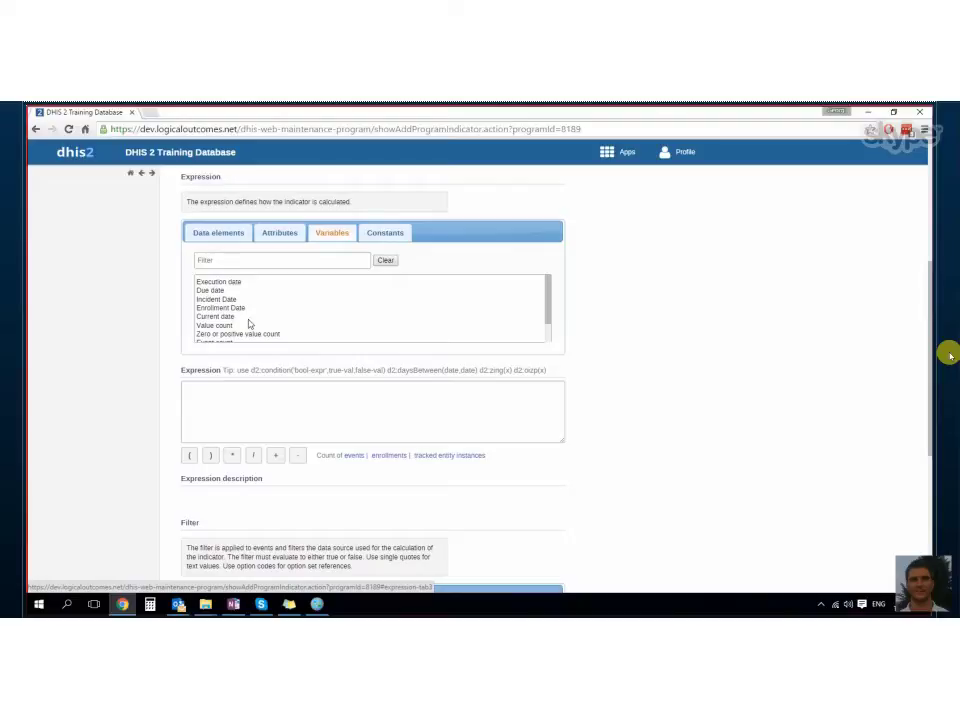
scroll(207, 302, down, 3)
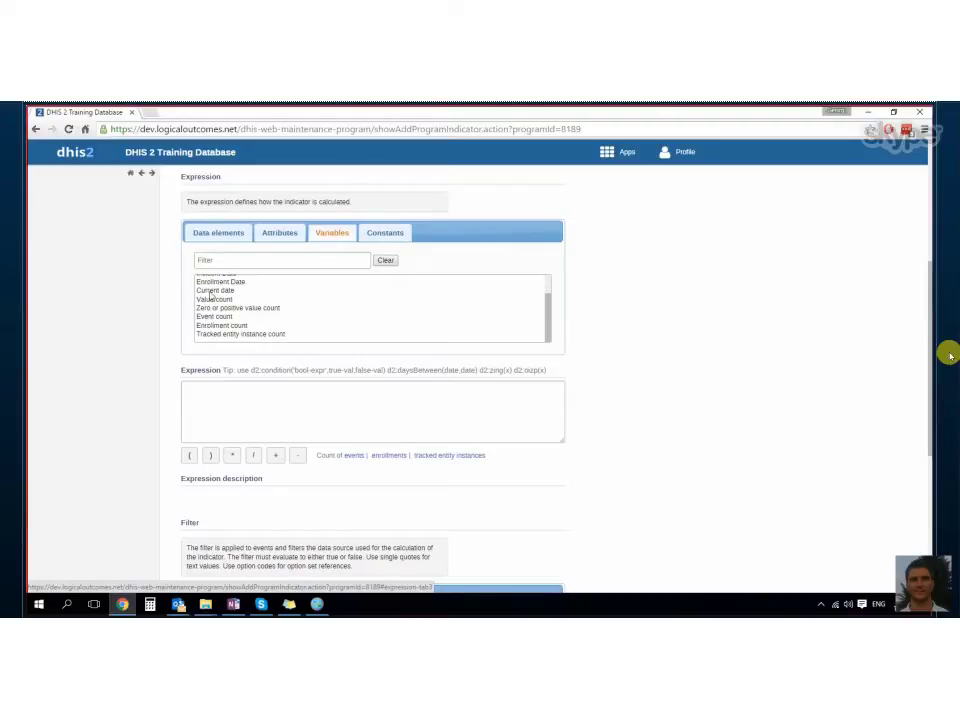
click(387, 235)
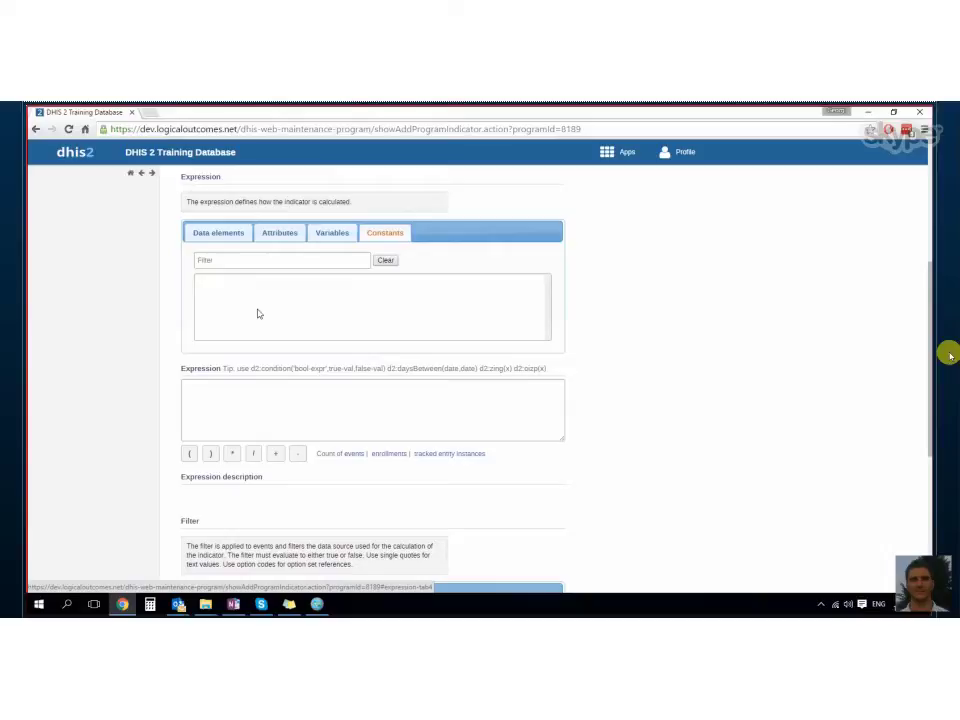
scroll(257, 314, down, 3)
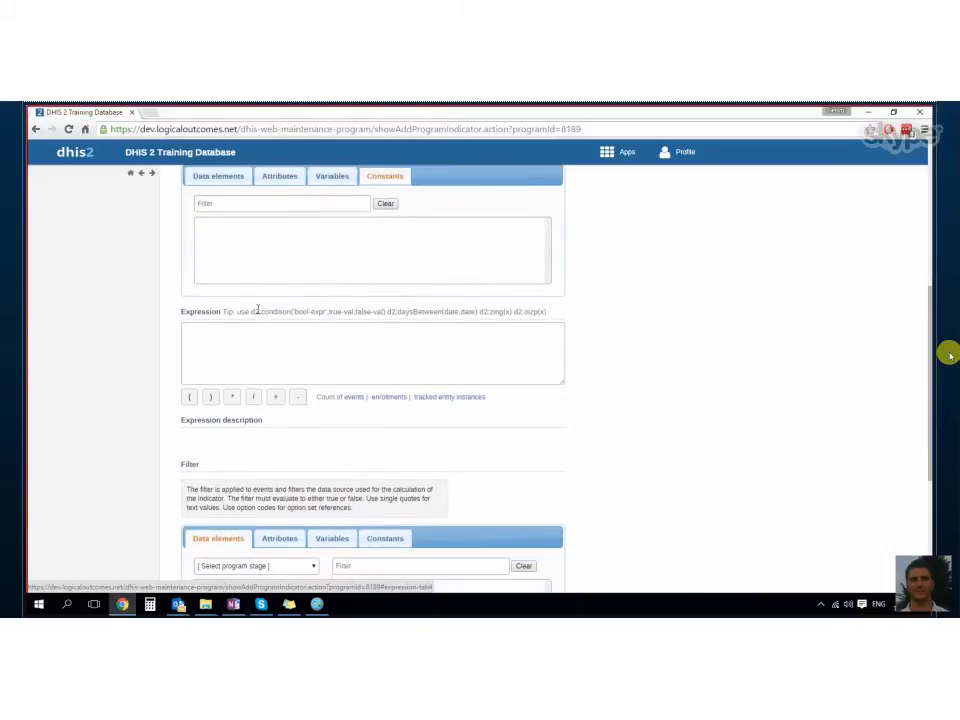
Select Sample Stage 2 in the Filter panel and view the filter's Variables list
scroll(141, 290, down, 3)
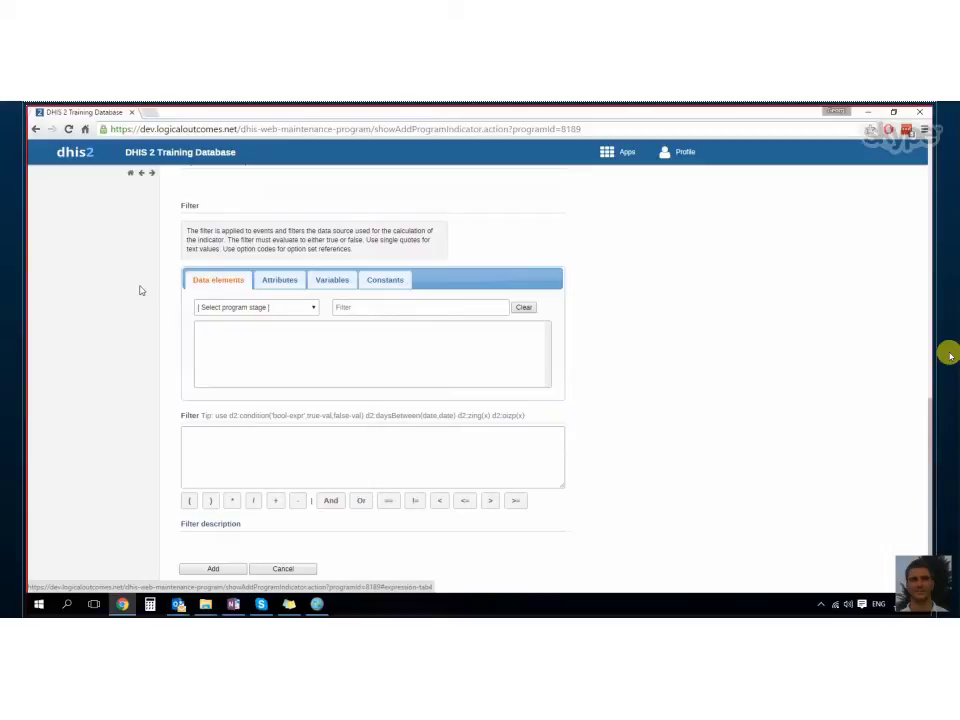
click(242, 307)
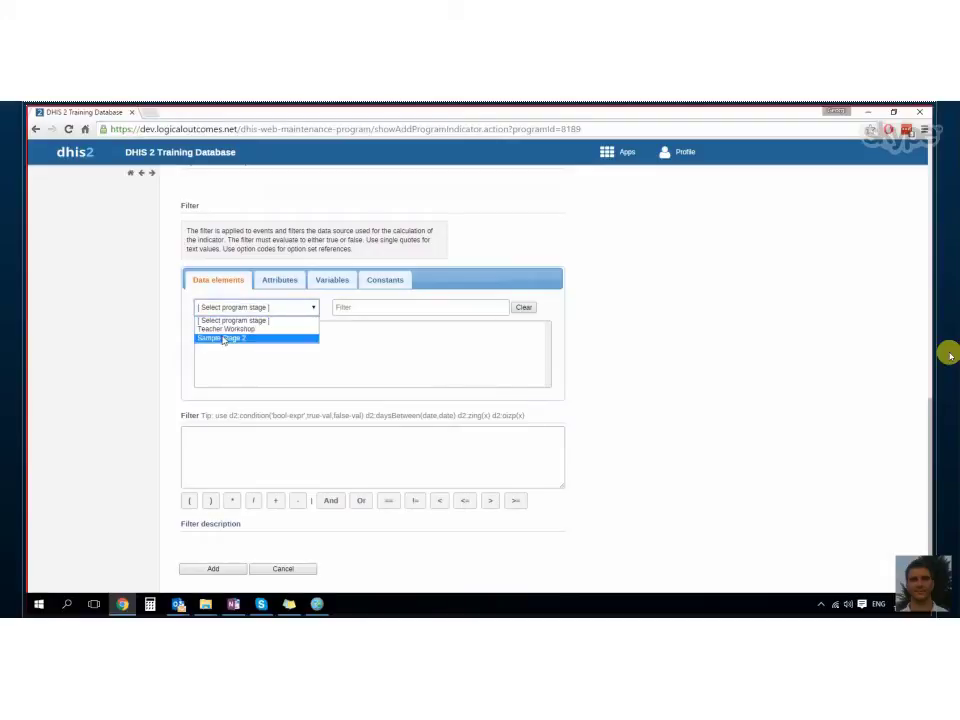
click(222, 338)
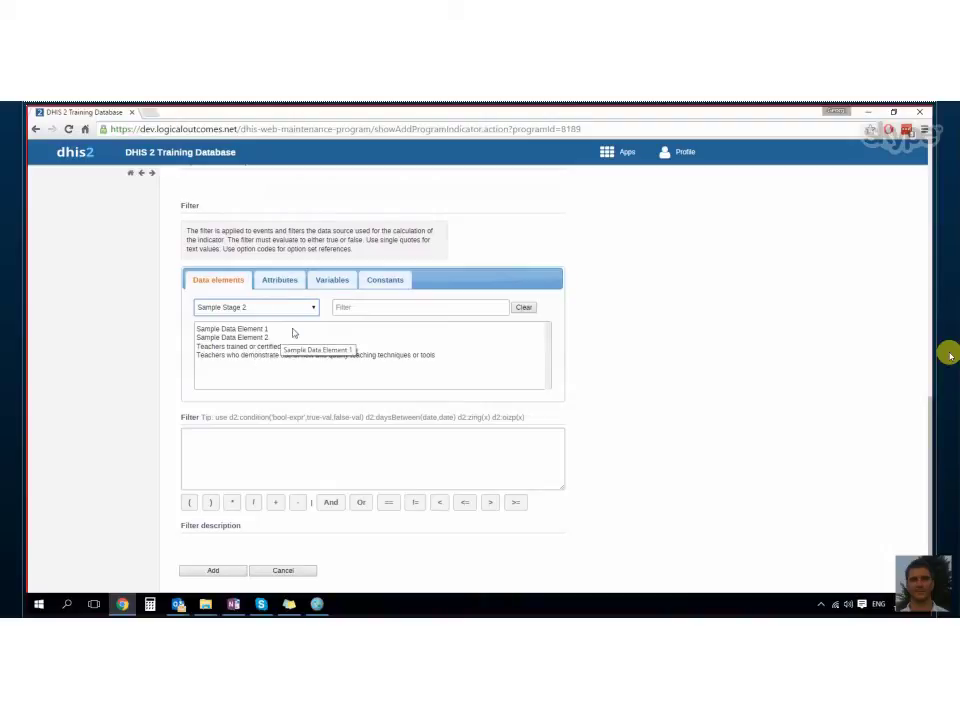
click(333, 280)
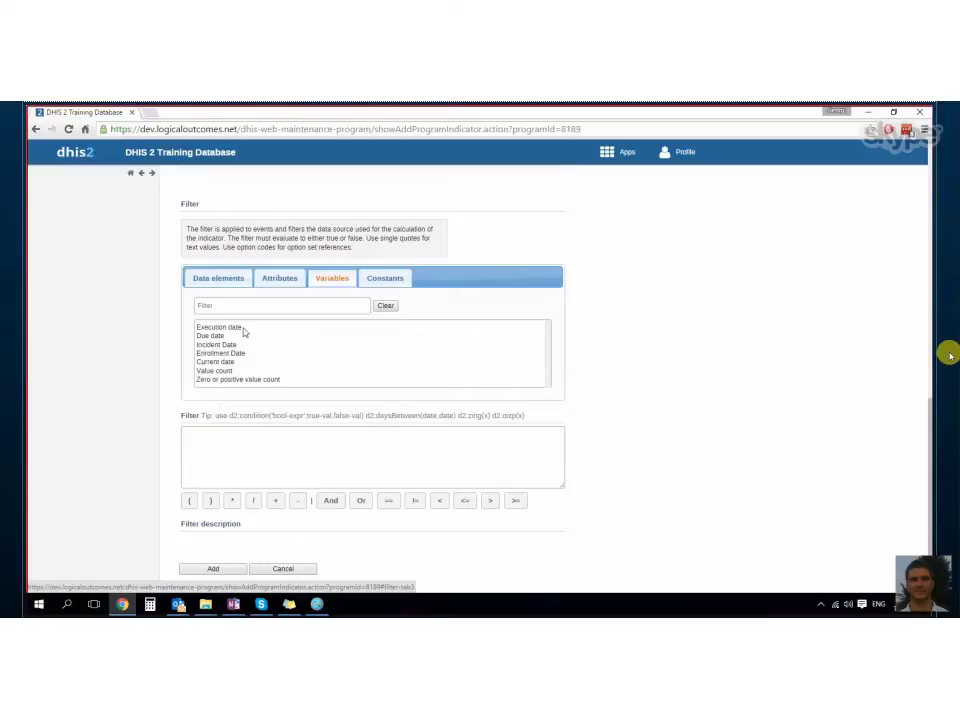
Insert the Full Name attribute A{x4R99VWnFjq} into the filter, followed by !=
click(281, 279)
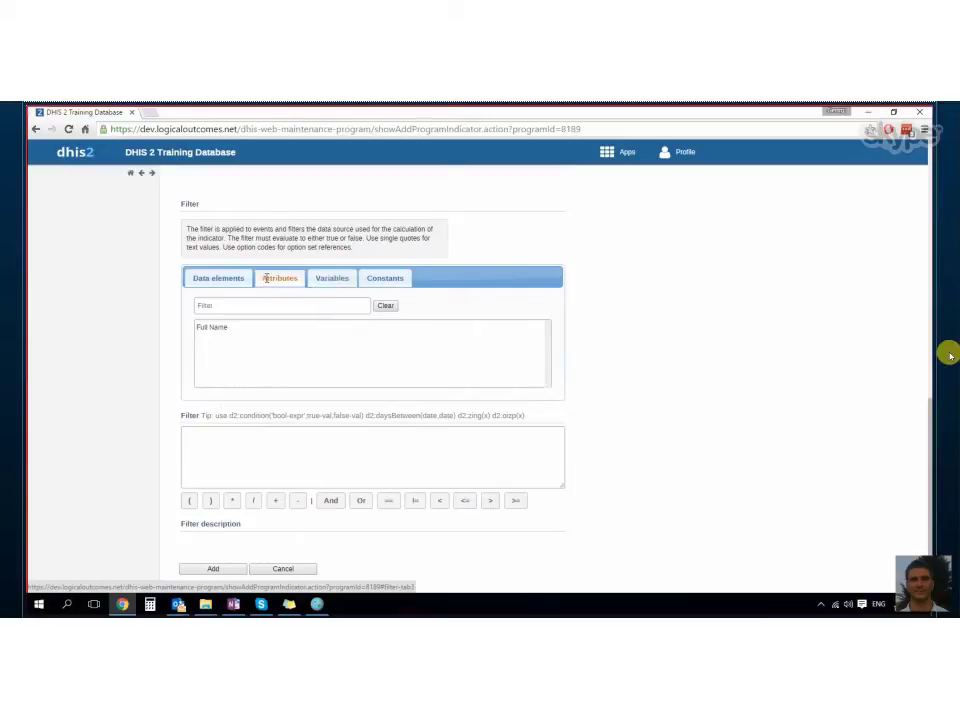
click(210, 330)
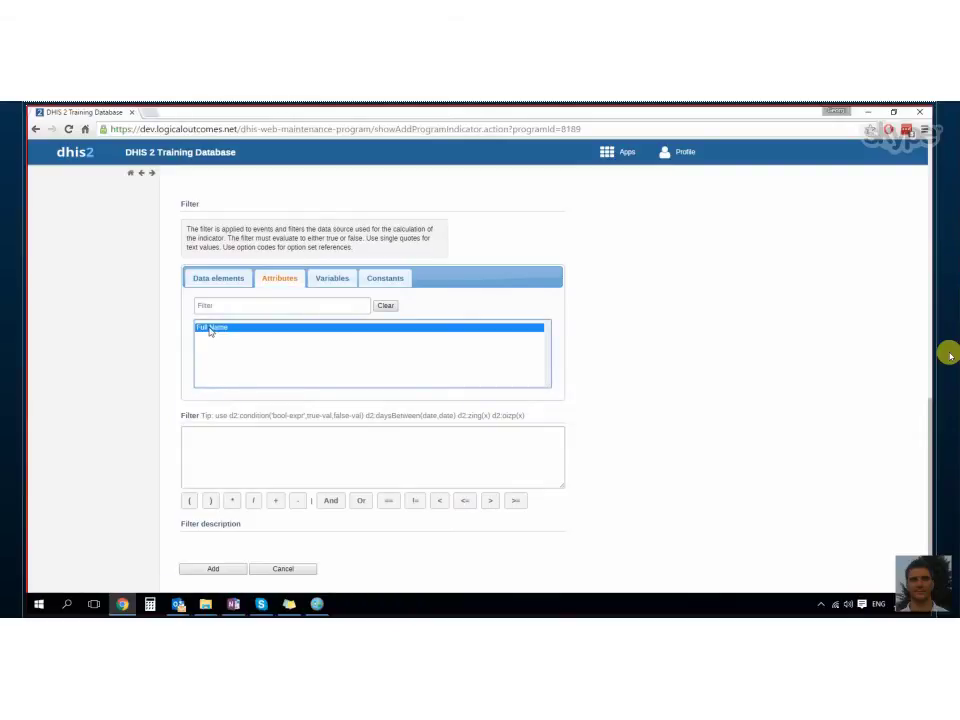
double_click(210, 331)
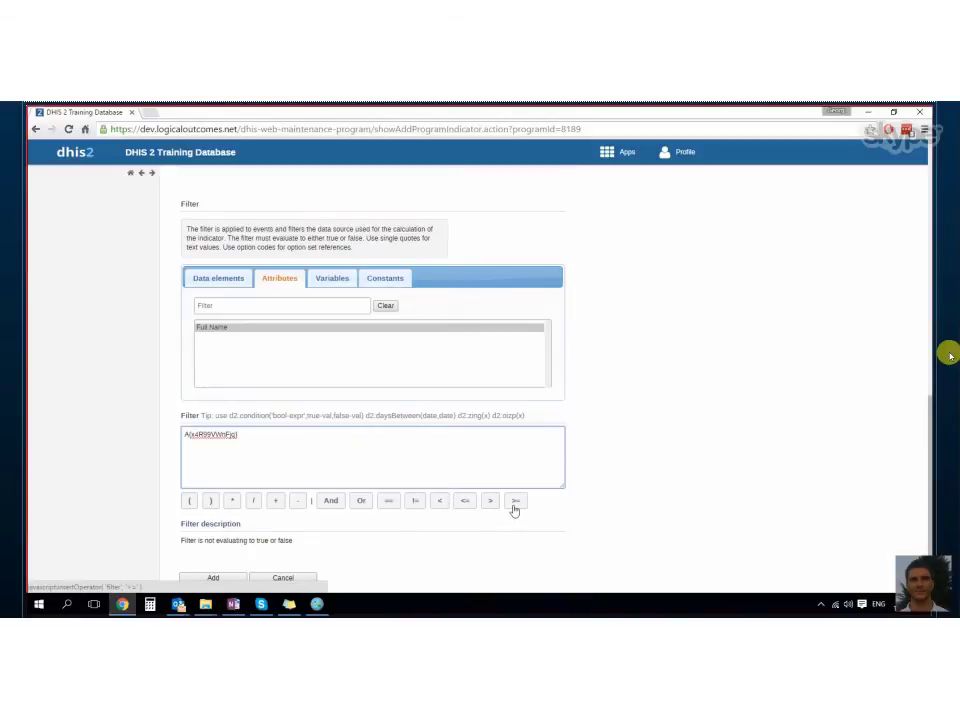
click(417, 501)
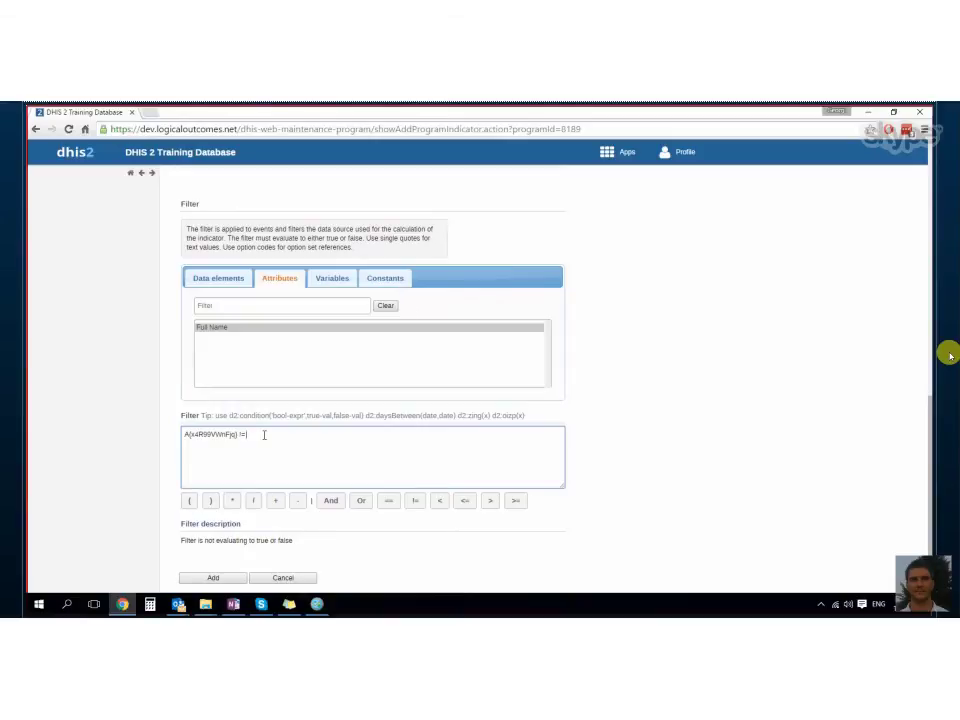
Finish the filter with a quoted first name after != and review the filter description
text('Nich)
key(BackSpace)
key(BackSpace)
key(BackSpace)
key(BackSpace)
key(BackSpace)
key(BackSpace)
text(Nicholas)
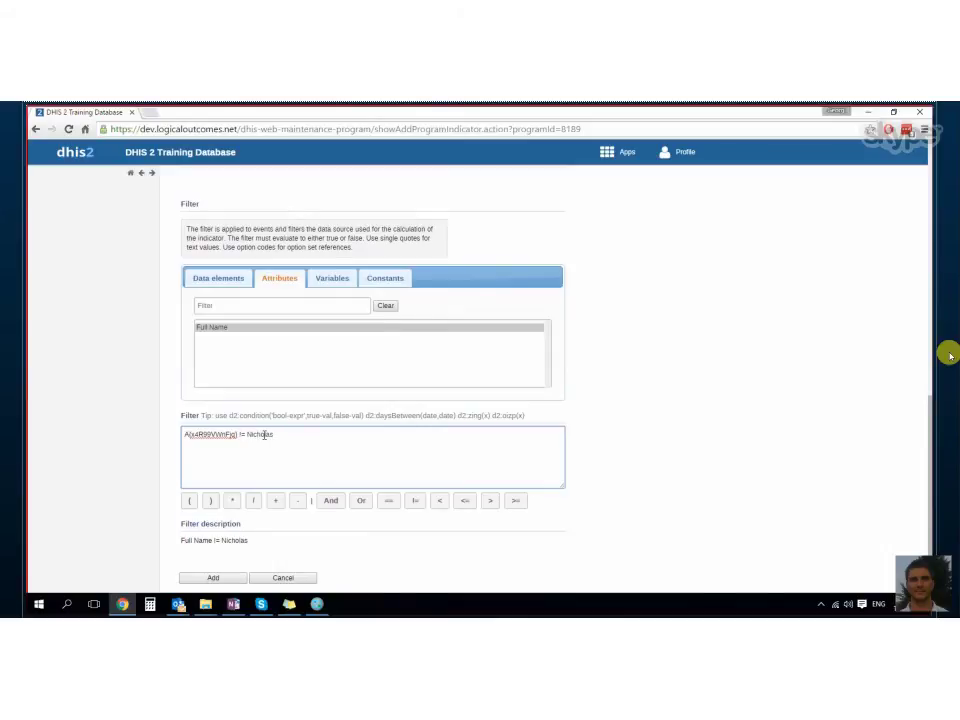
key(Tab)
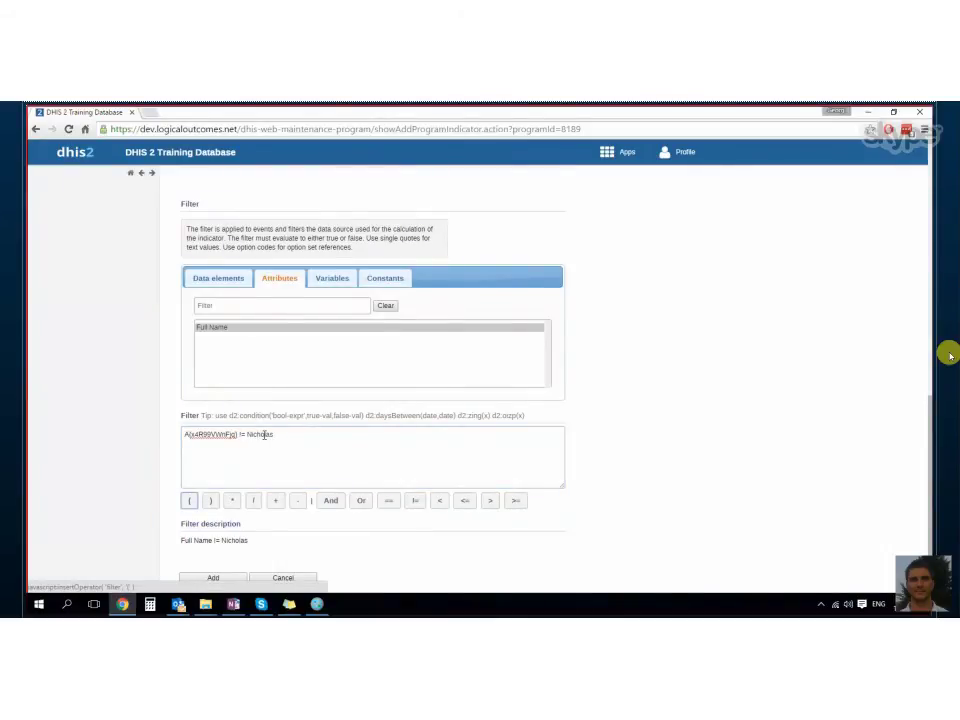
scroll(265, 434, down, 1)
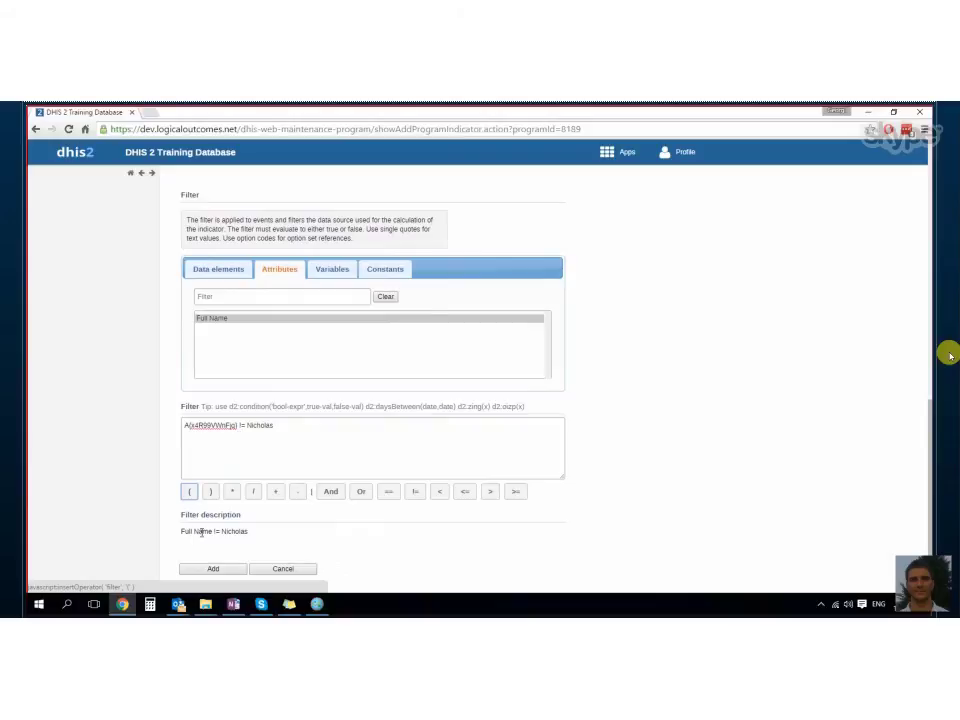
drag(255, 536, 204, 535)
click(306, 548)
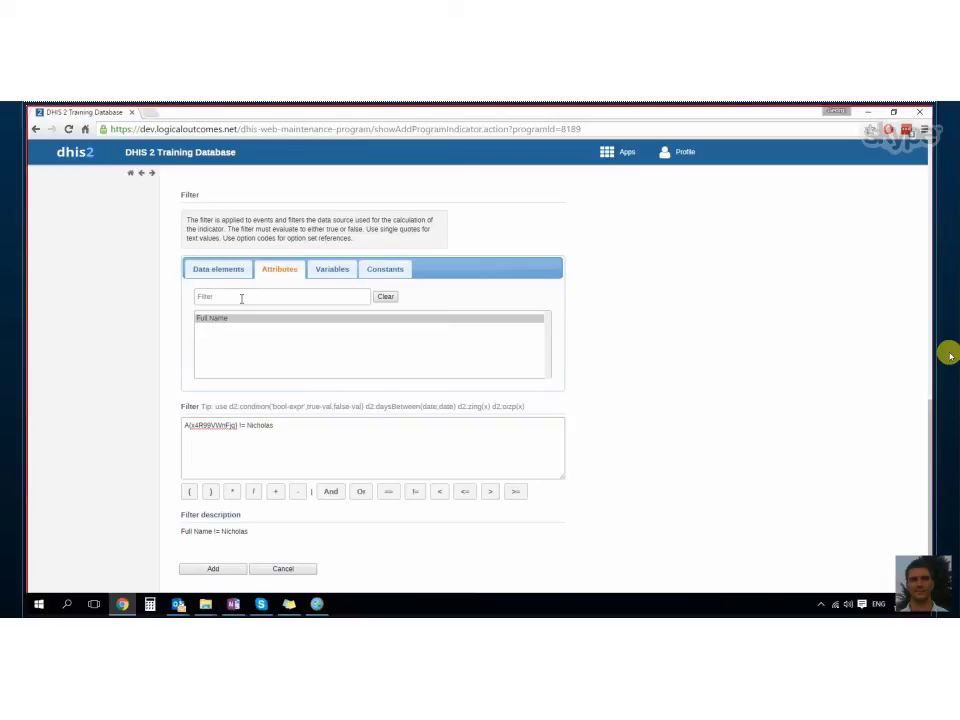
Scroll back up to the form's header and the empty Name field
scroll(284, 346, up, 3)
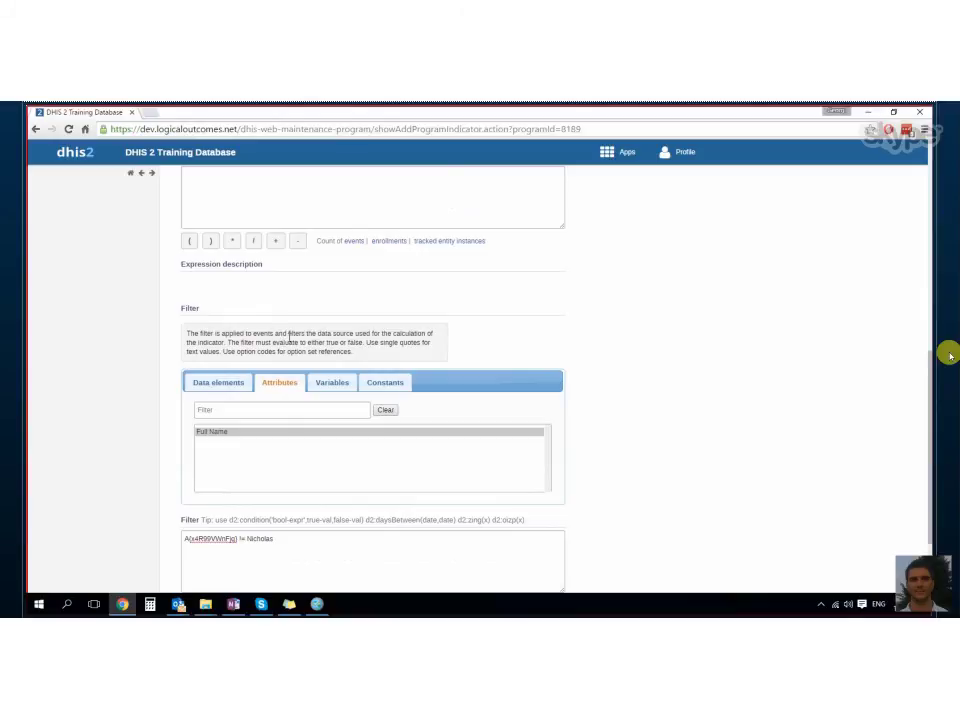
scroll(288, 336, down, 2)
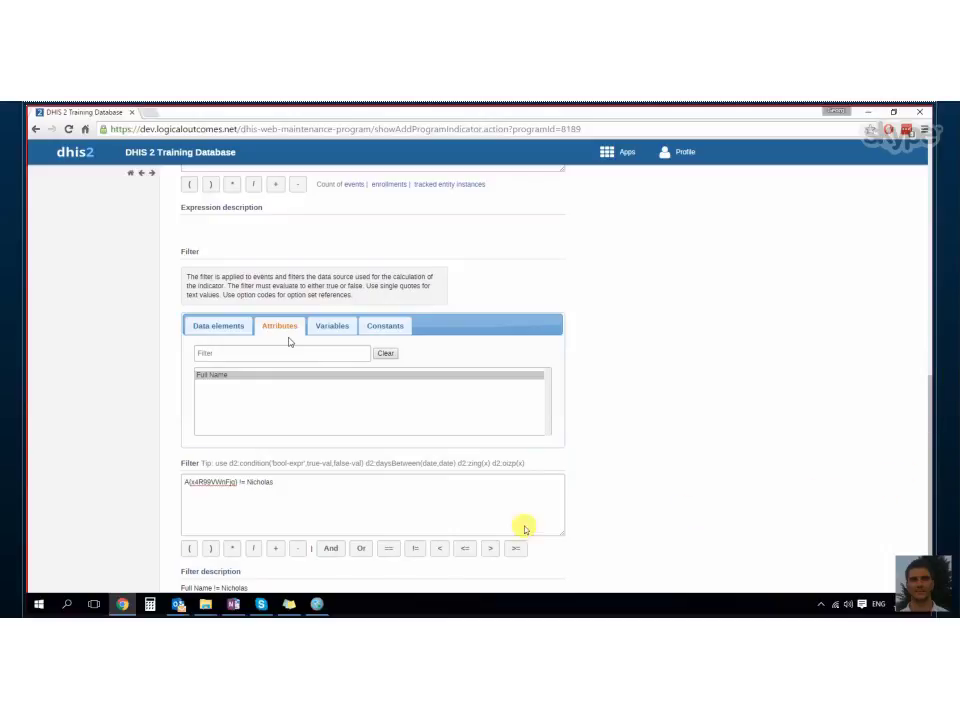
mouse_move(468, 599)
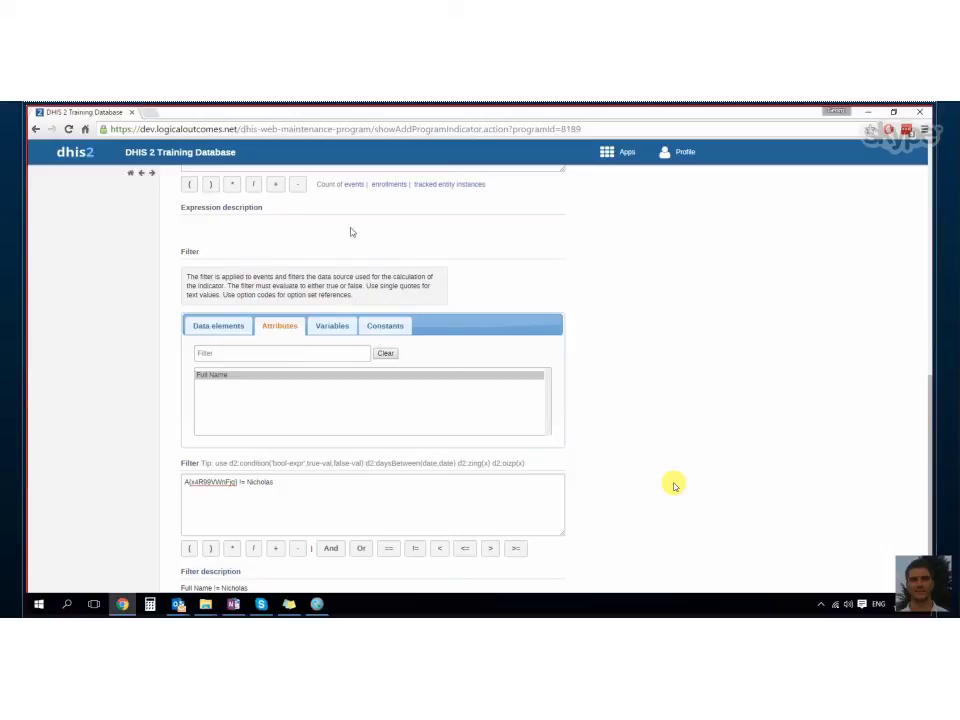
scroll(369, 377, up, 3)
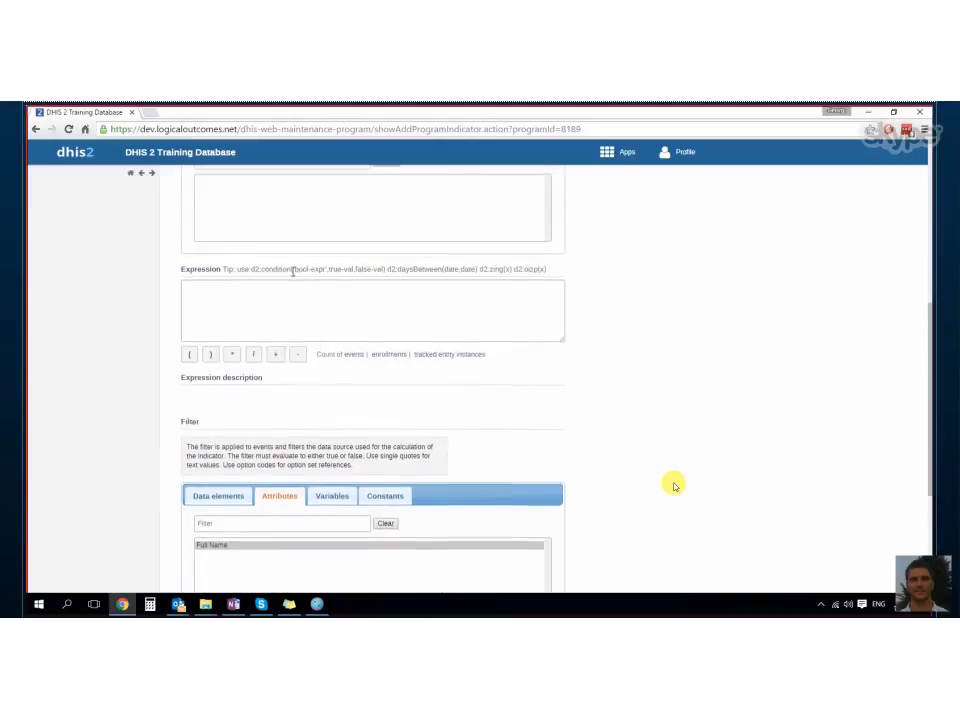
scroll(293, 270, up, 5)
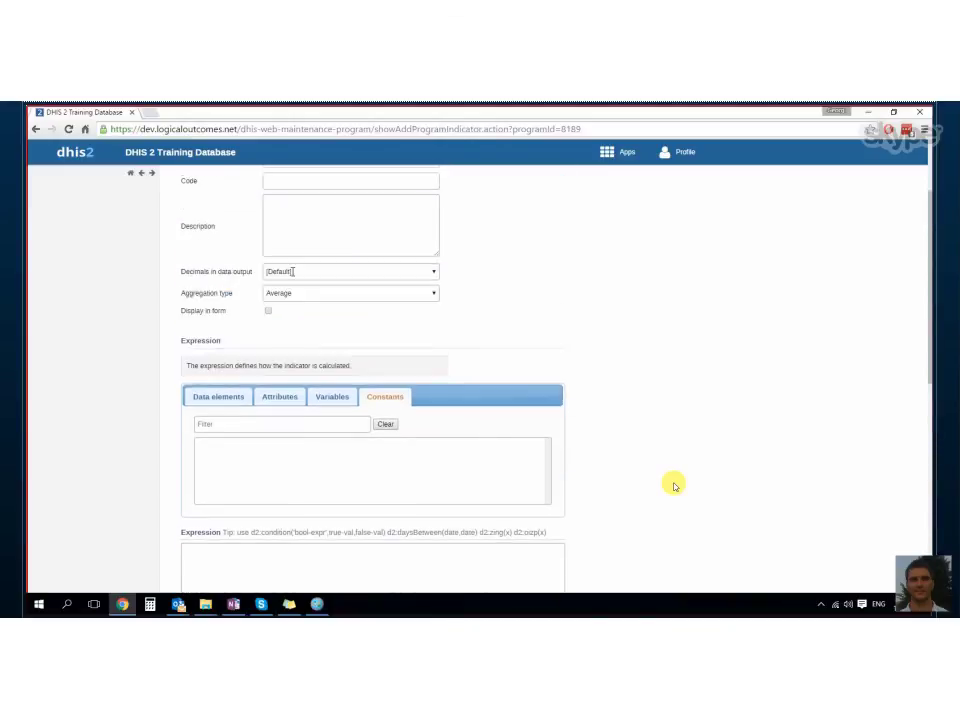
scroll(293, 271, up, 3)
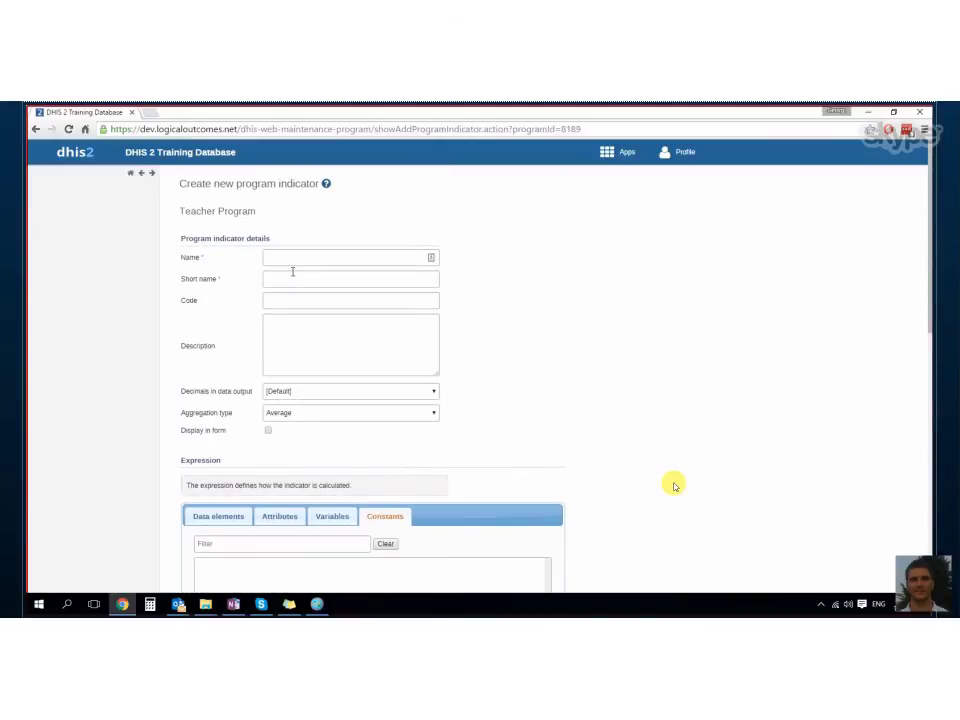